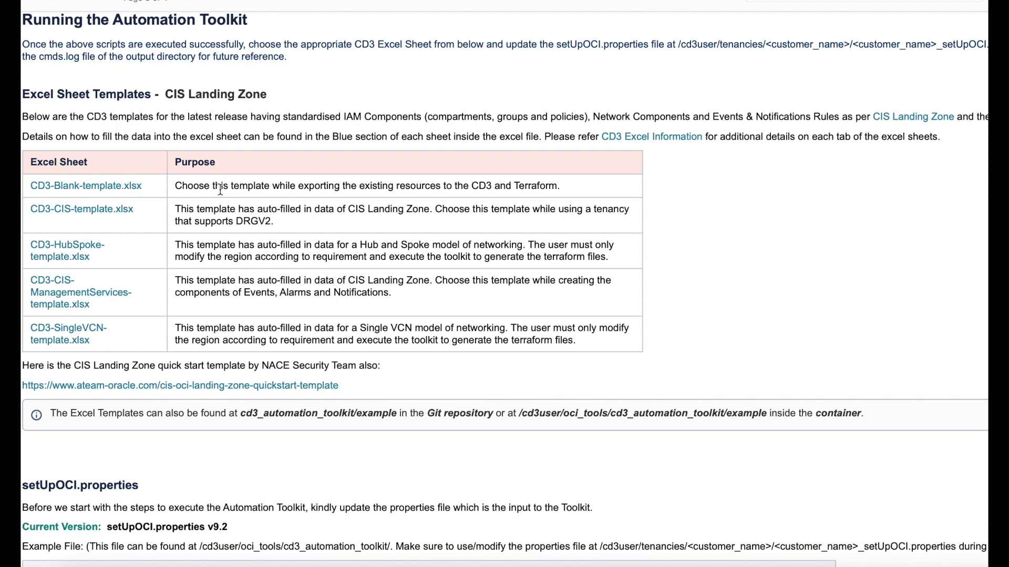
pyautogui.moveTo(179, 277); pyautogui.dragTo(252, 288)
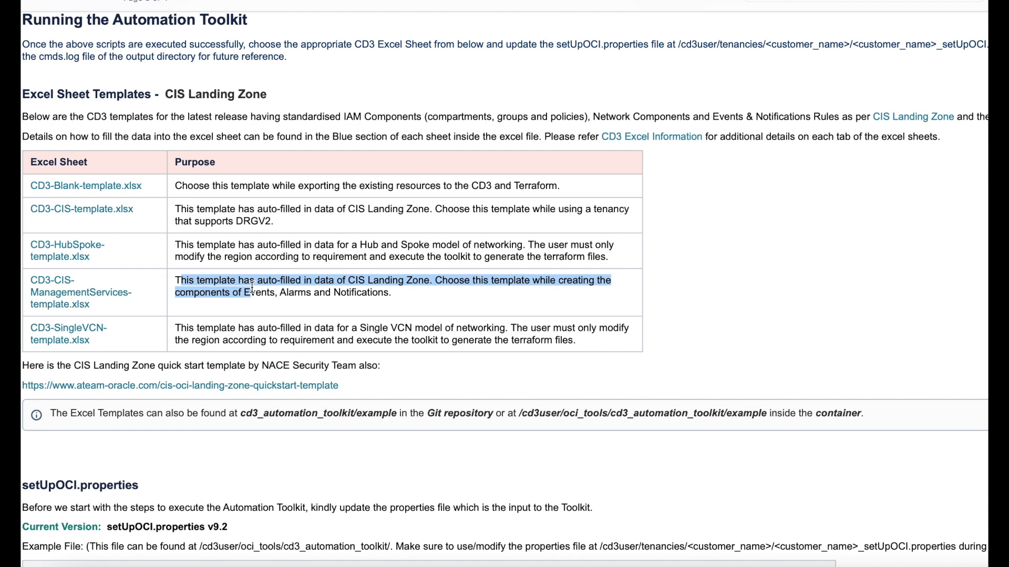
pyautogui.click(979, 333)
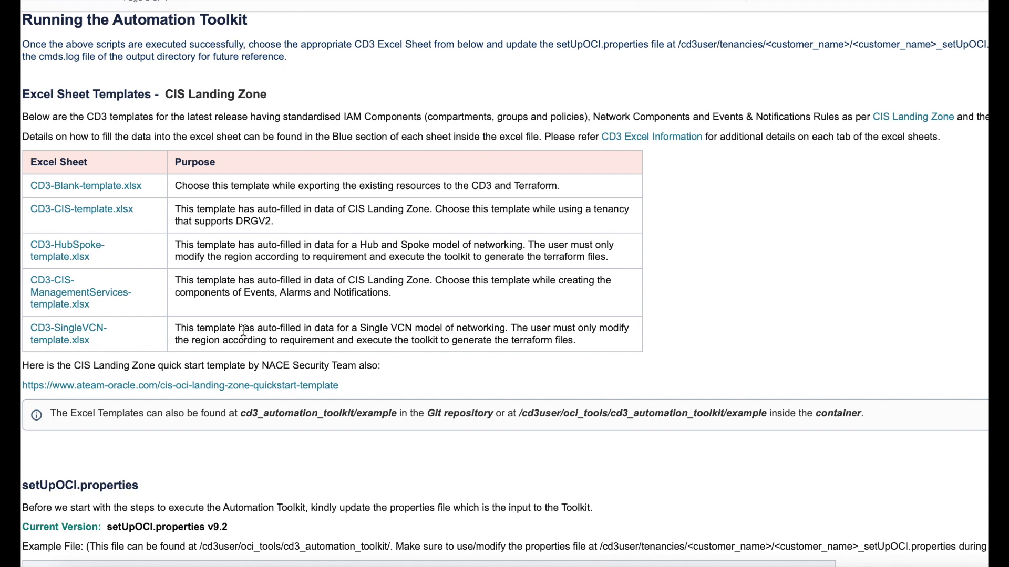
pyautogui.moveTo(243, 331); pyautogui.dragTo(252, 340)
pyautogui.click(619, 552)
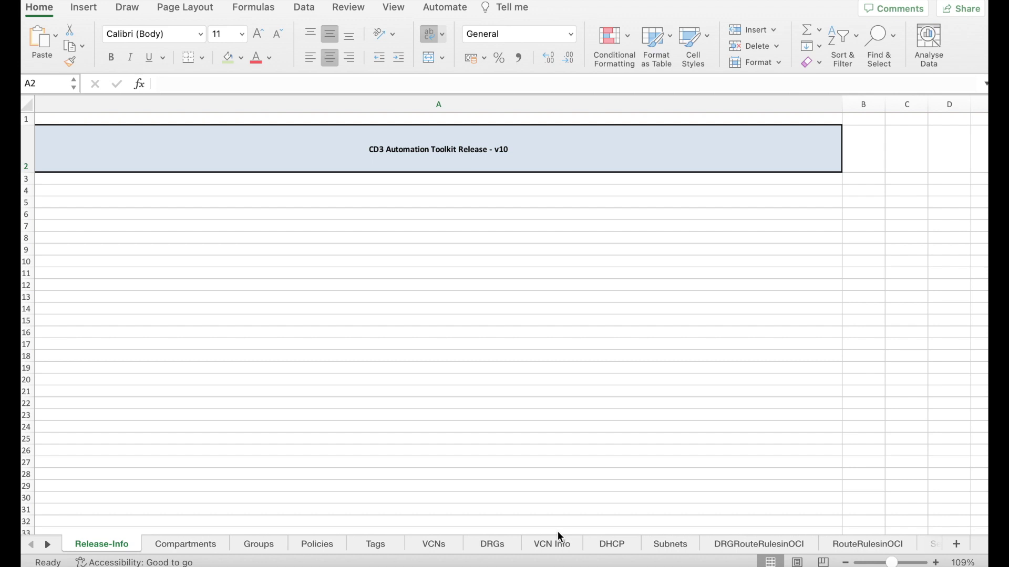
# - Bring the CD3 template workbook in Excel into focus on its Release-Info sheet
pyautogui.click(187, 546)
# - Move from Compartments through Groups to Policies and inspect its Name, Compartment Name and Description headings
pyautogui.click(198, 546)
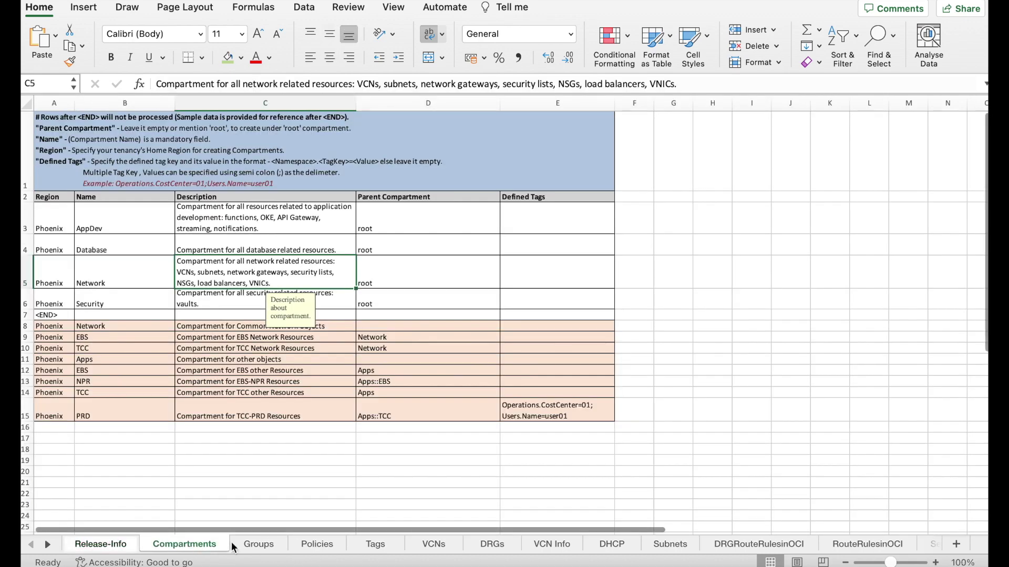
pyautogui.click(264, 546)
pyautogui.click(322, 549)
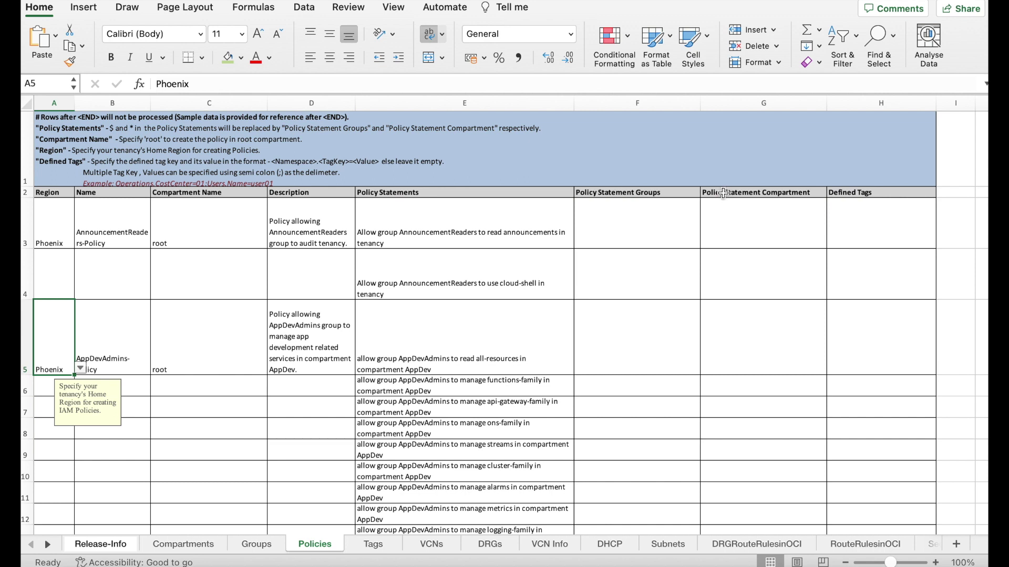
pyautogui.click(123, 192)
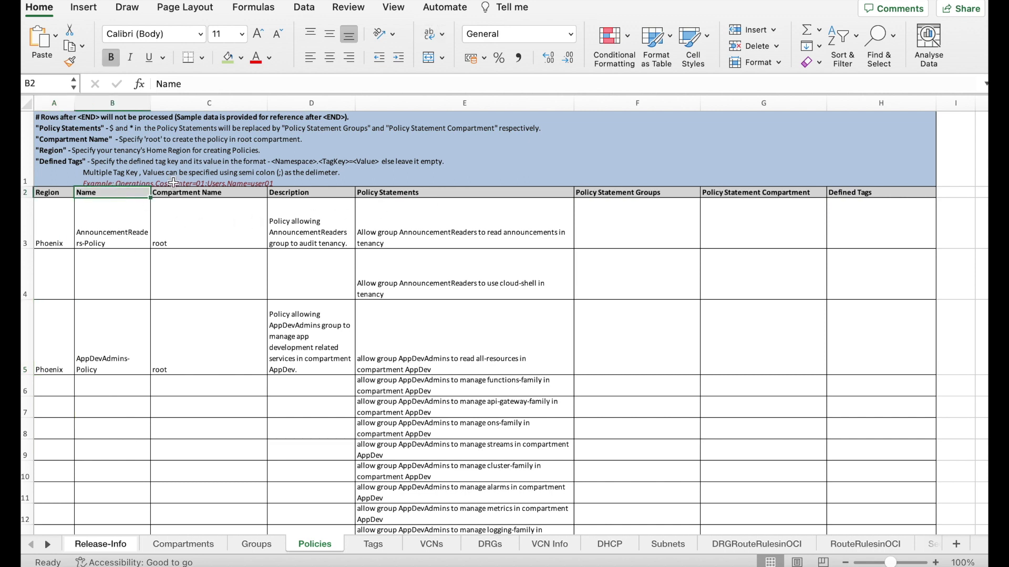
pyautogui.click(216, 193)
pyautogui.click(300, 190)
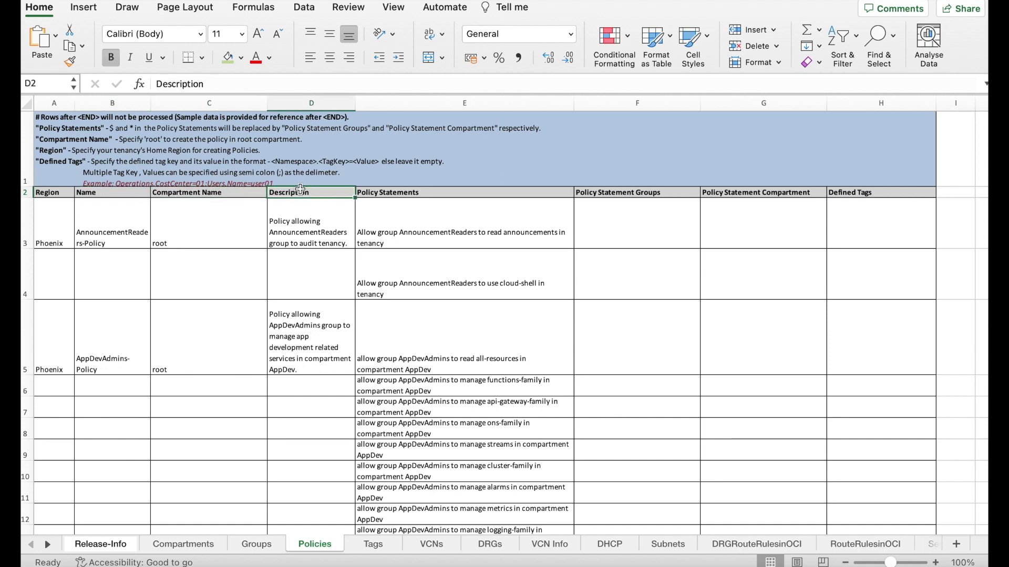
# - Check the Region hint and allowed-regions list, then the policy statement hint and instruction notes
pyautogui.click(51, 247)
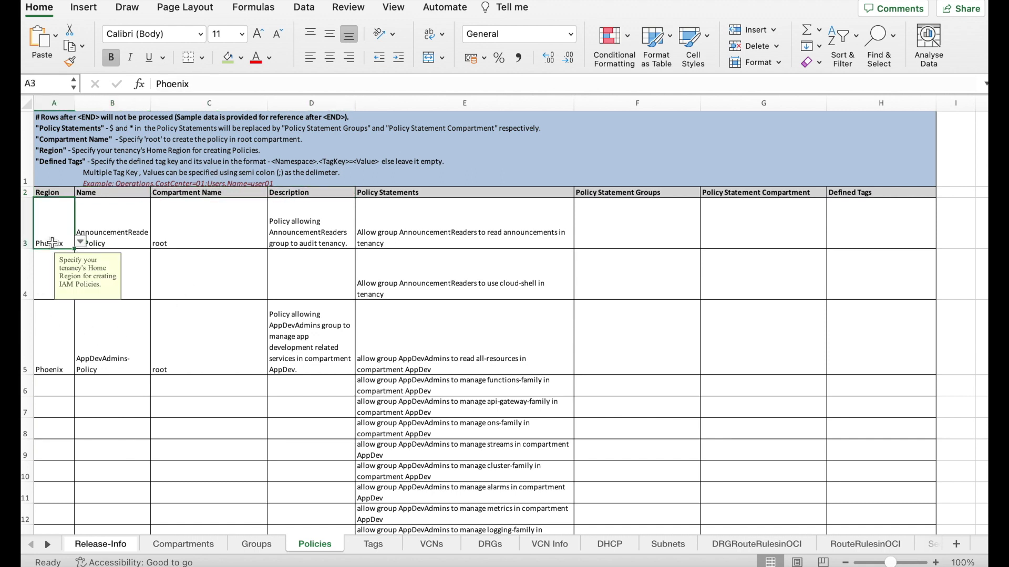
pyautogui.click(81, 242)
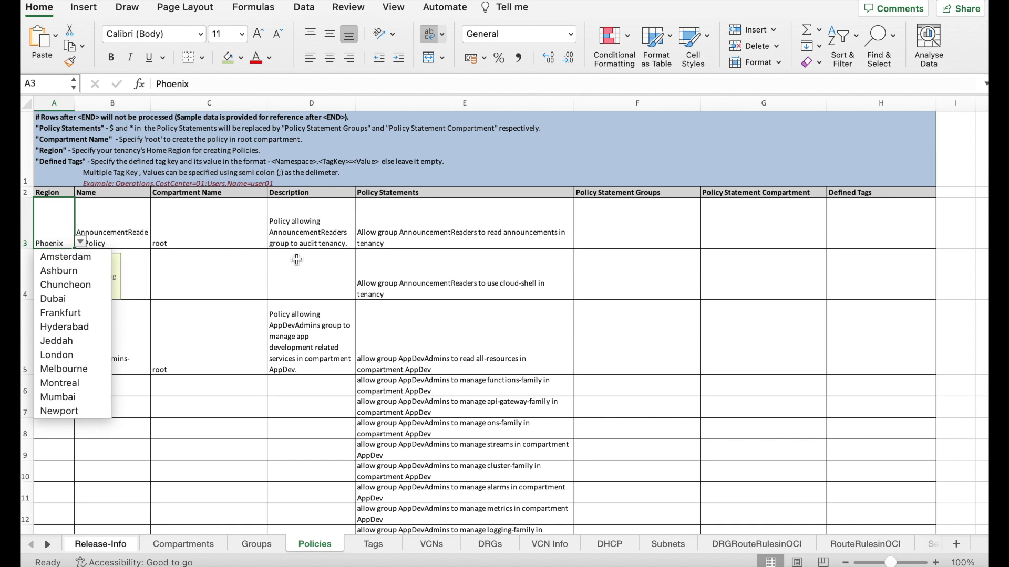
pyautogui.click(308, 294)
pyautogui.click(323, 336)
pyautogui.click(394, 337)
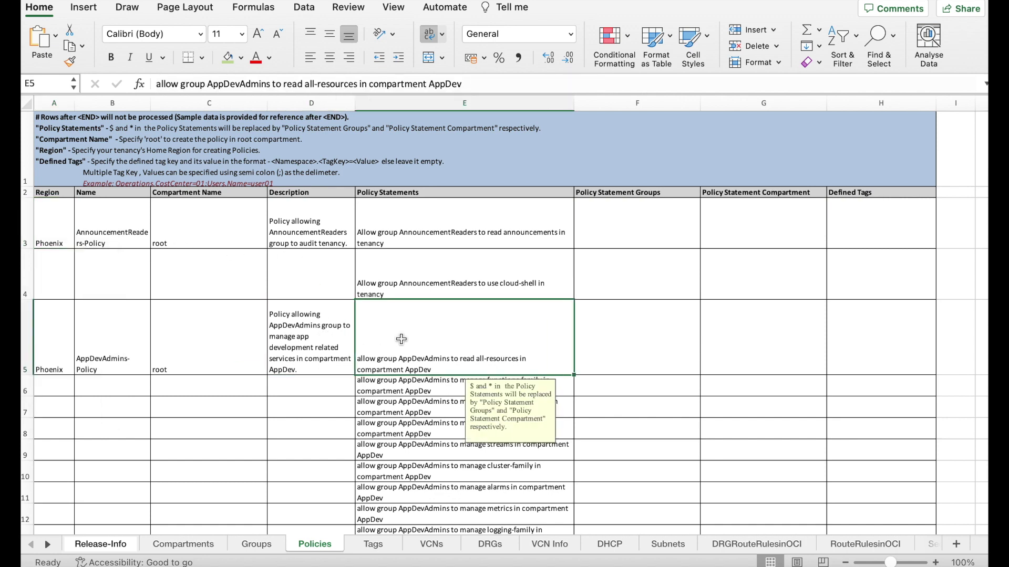
pyautogui.click(258, 133)
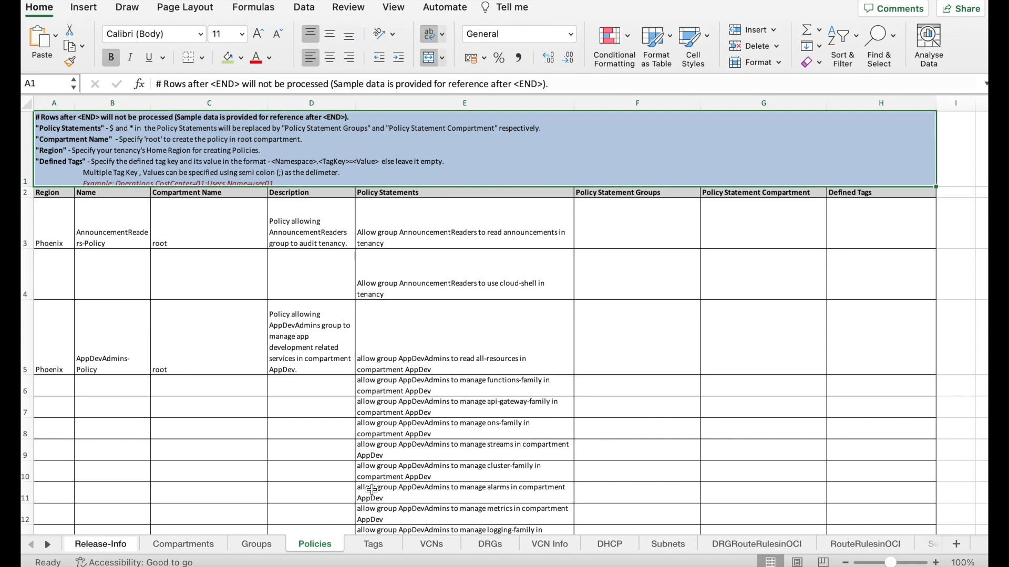
pyautogui.click(48, 544)
# - Open the Instances sheet and check the subnet name hint and empty row 8 cells
pyautogui.click(48, 545)
pyautogui.click(48, 545)
pyautogui.click(48, 544)
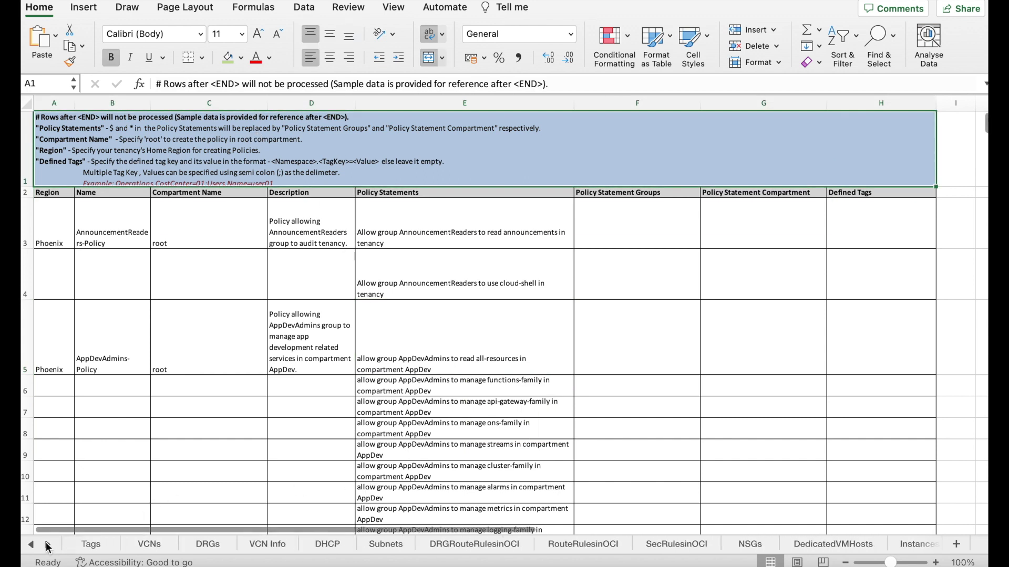
pyautogui.click(48, 545)
pyautogui.click(48, 545)
pyautogui.click(48, 544)
pyautogui.click(48, 545)
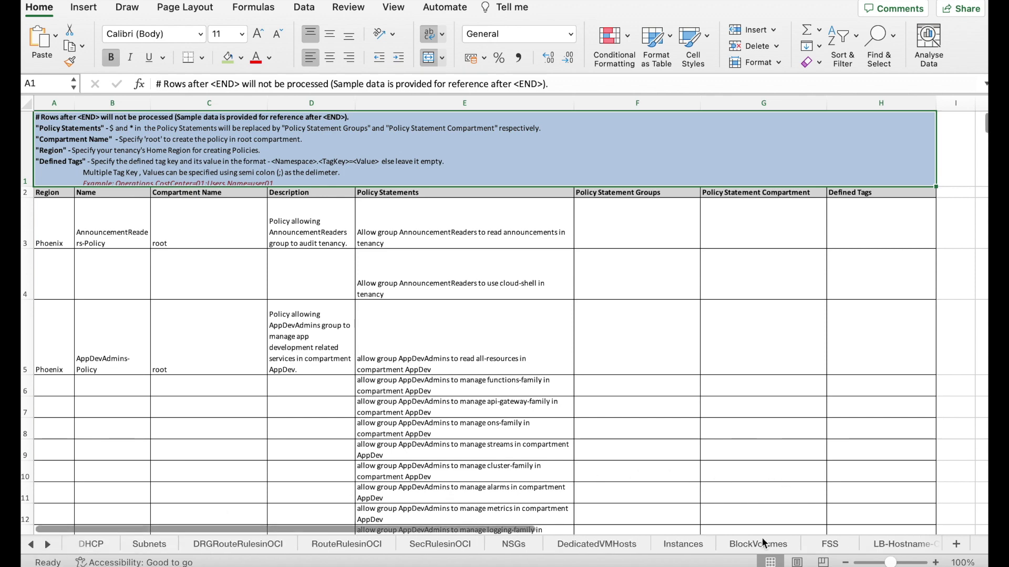
pyautogui.click(681, 546)
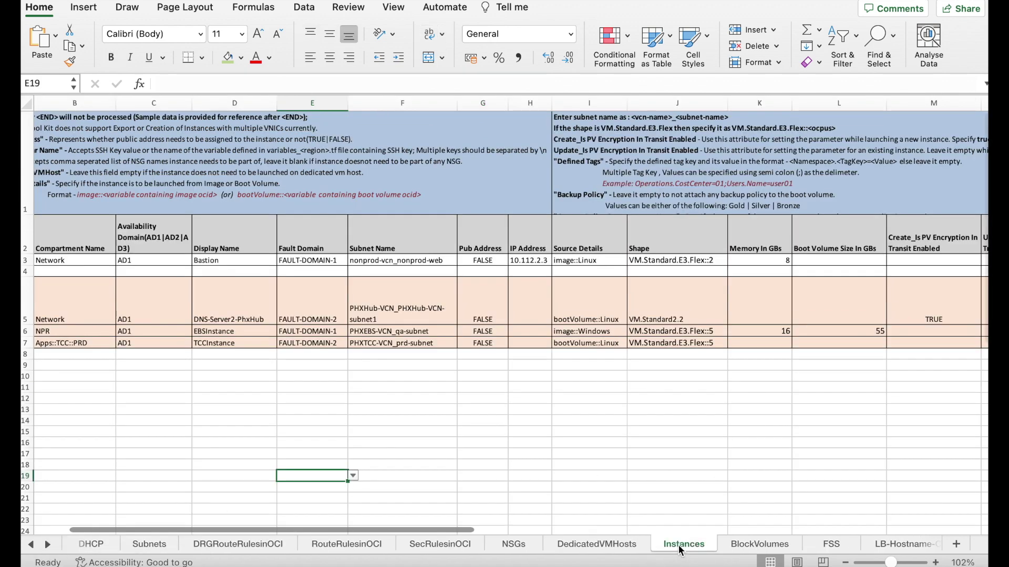
pyautogui.click(417, 345)
pyautogui.click(588, 354)
pyautogui.click(709, 353)
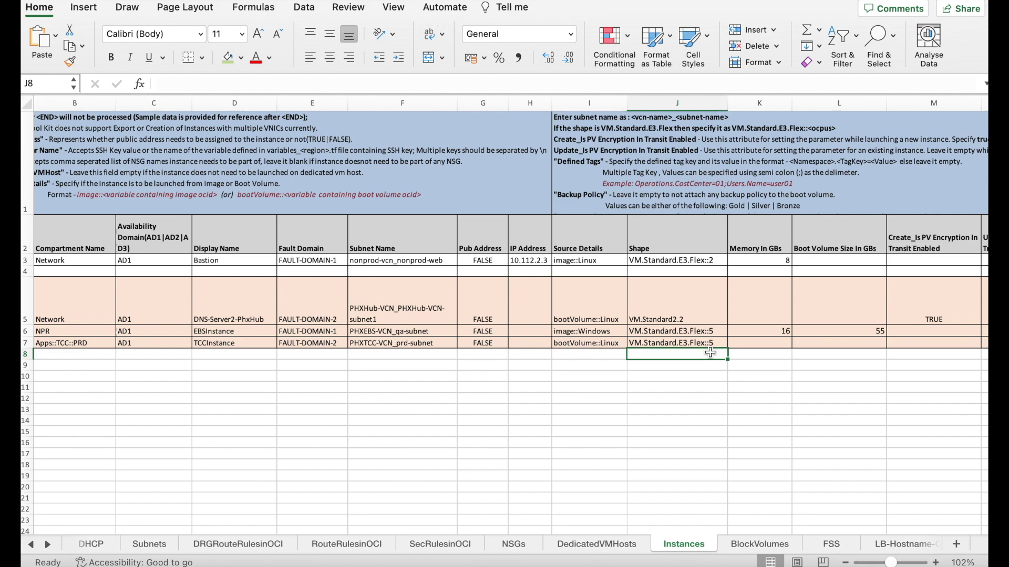
# - Review the Subnet Name format hint and subnet/shape instructions, then select F3:F7
pyautogui.hscroll(3, 710, 353)
pyautogui.hscroll(2, 710, 353)
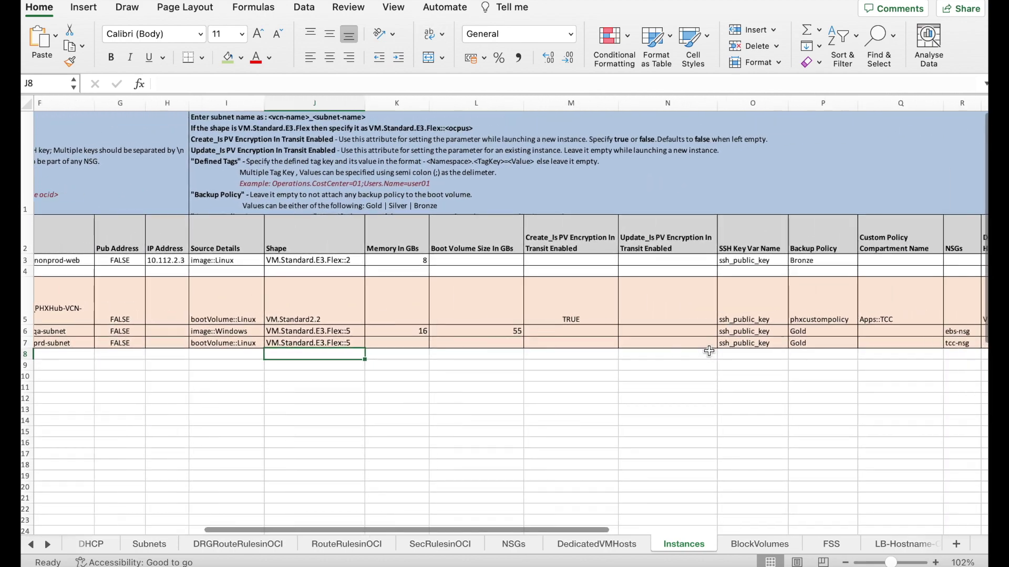
pyautogui.hscroll(3, 708, 350)
pyautogui.hscroll(-5, 708, 351)
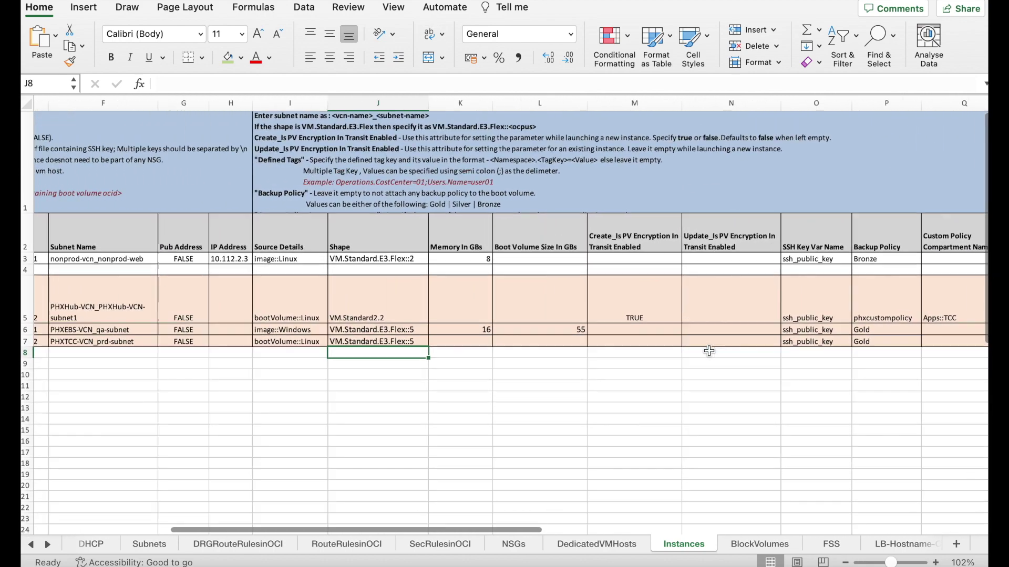
pyautogui.hscroll(-2, 709, 351)
pyautogui.click(225, 233)
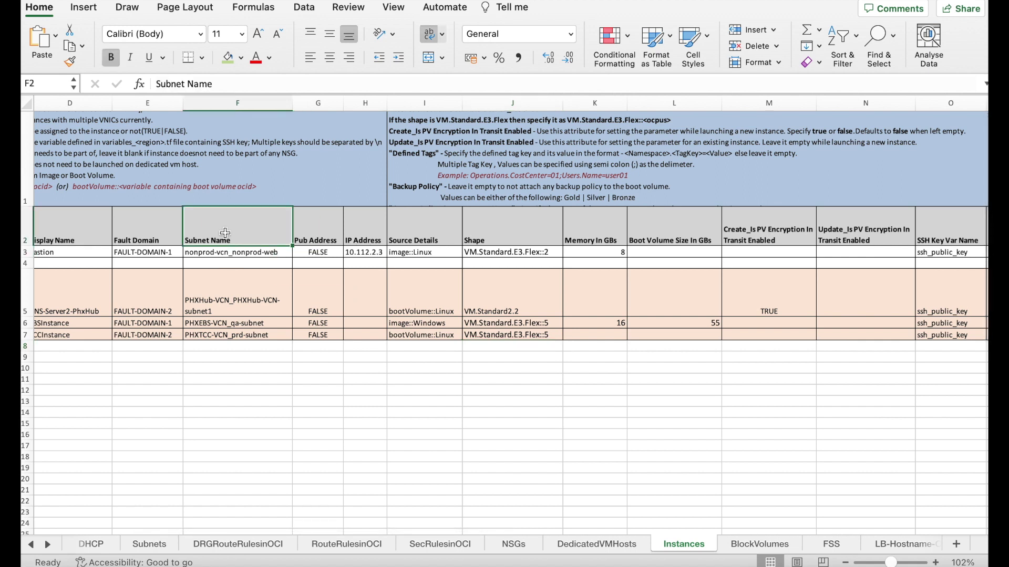
pyautogui.click(205, 256)
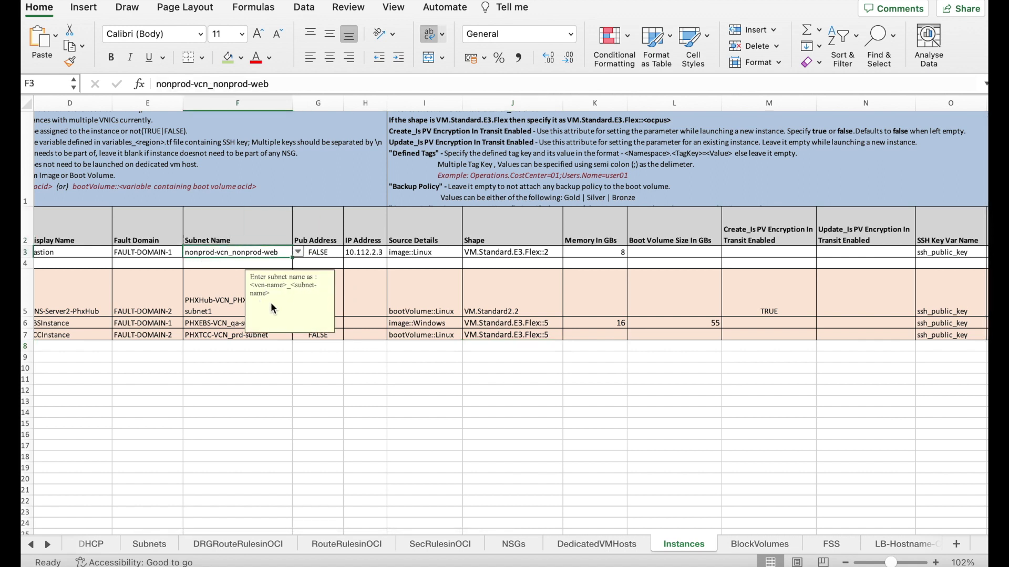
pyautogui.click(479, 169)
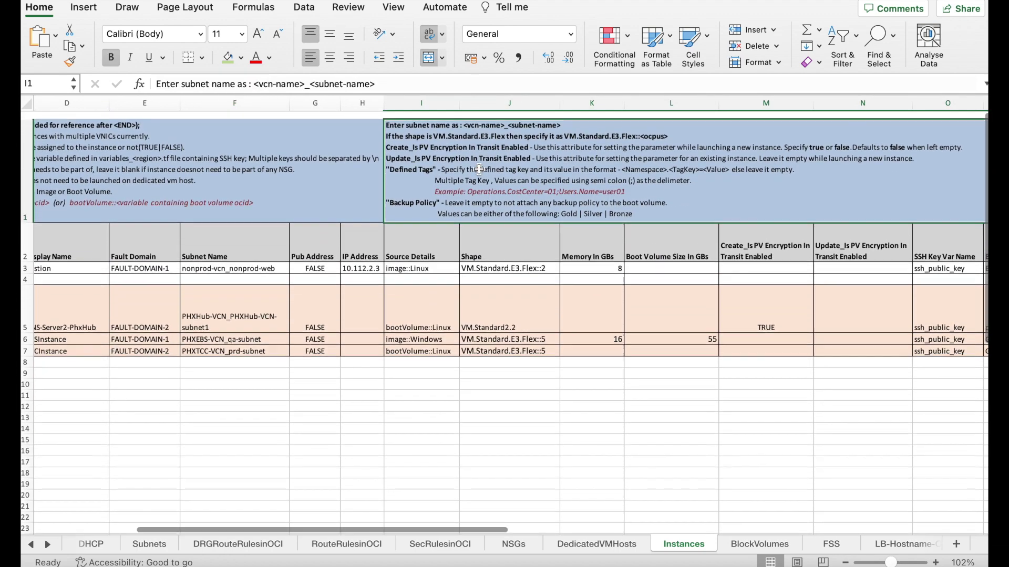
pyautogui.scroll(-1, 479, 169)
pyautogui.moveTo(230, 257); pyautogui.dragTo(233, 345)
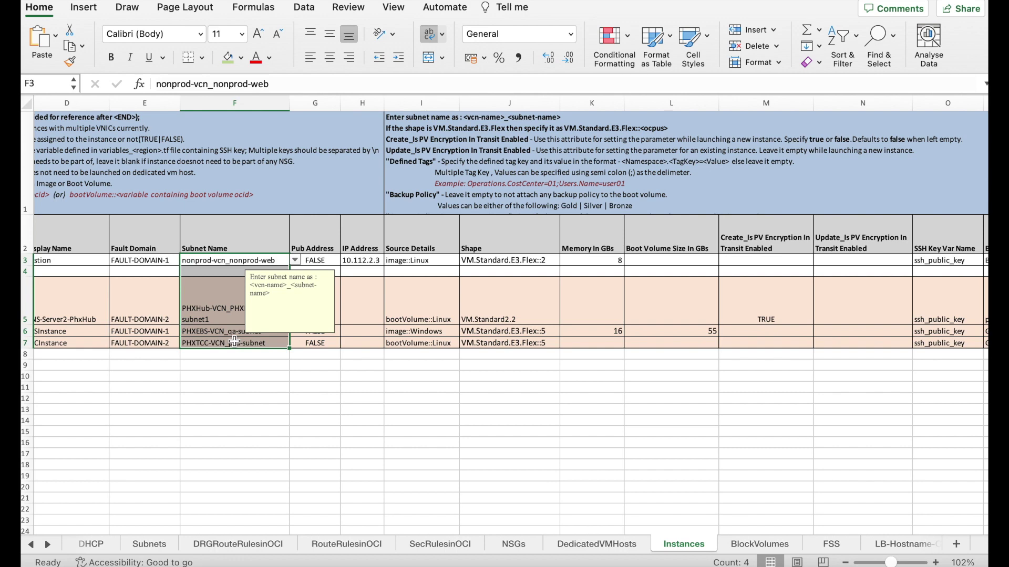
# - Pass DRGRouteRulesinOCI to open the empty RouteRulesinOCI sheet and check cells E24 and J2
pyautogui.click(273, 545)
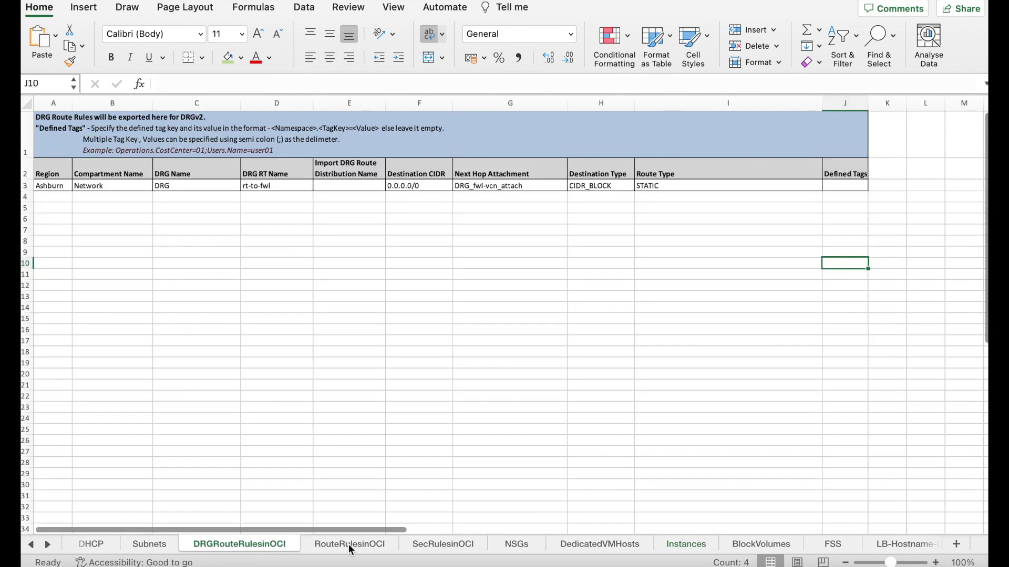
pyautogui.click(349, 544)
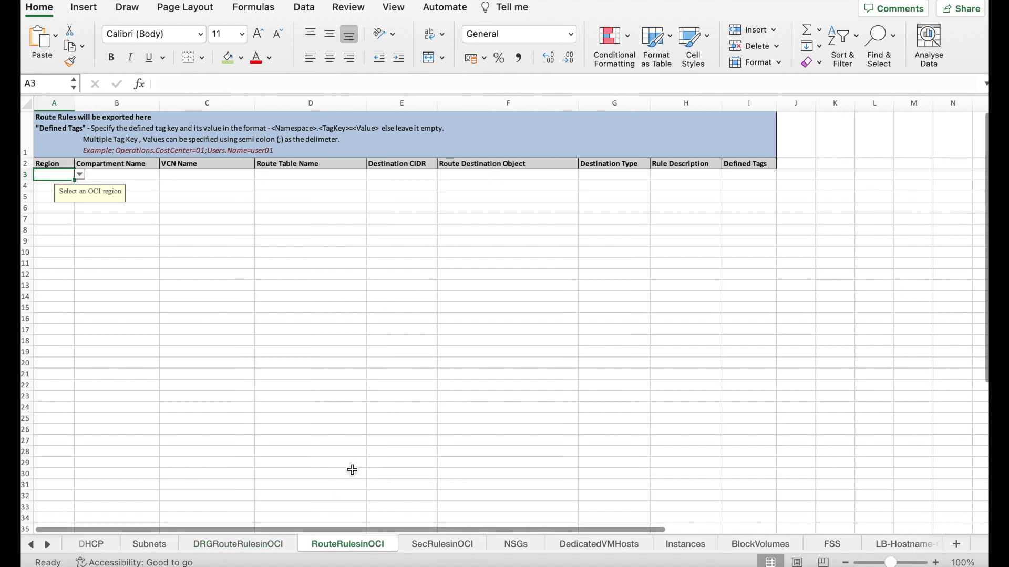
pyautogui.click(383, 411)
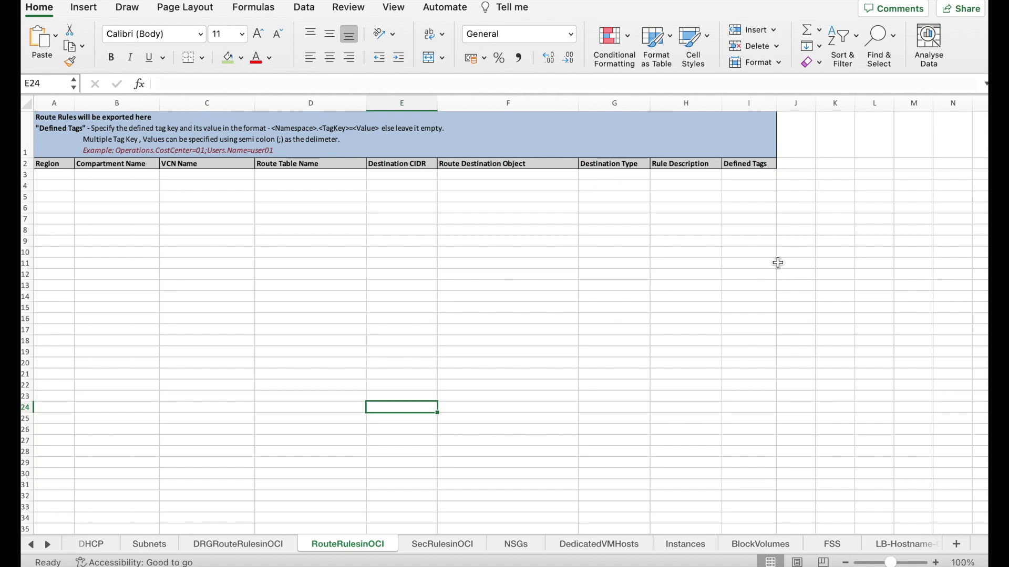
pyautogui.click(792, 164)
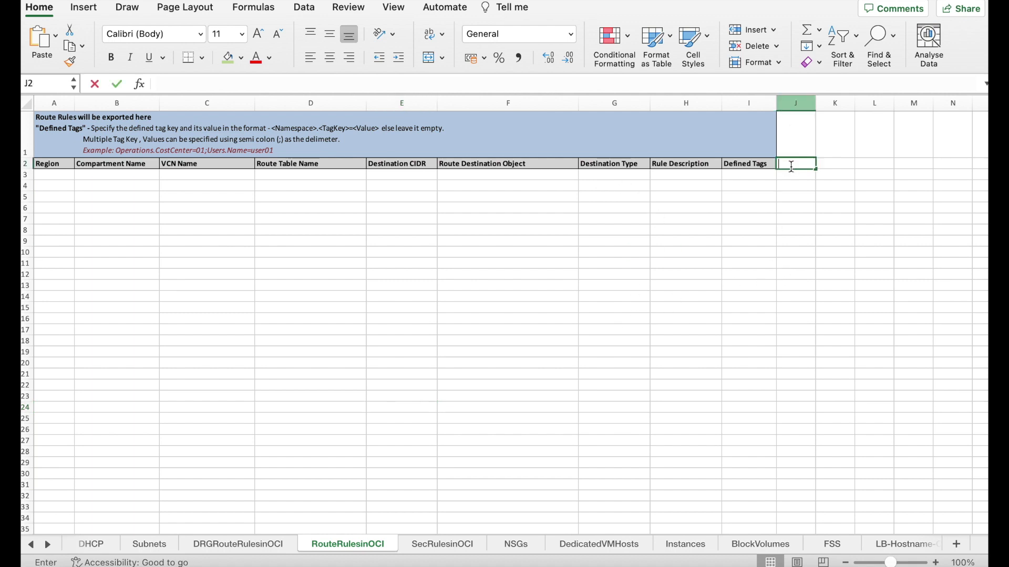